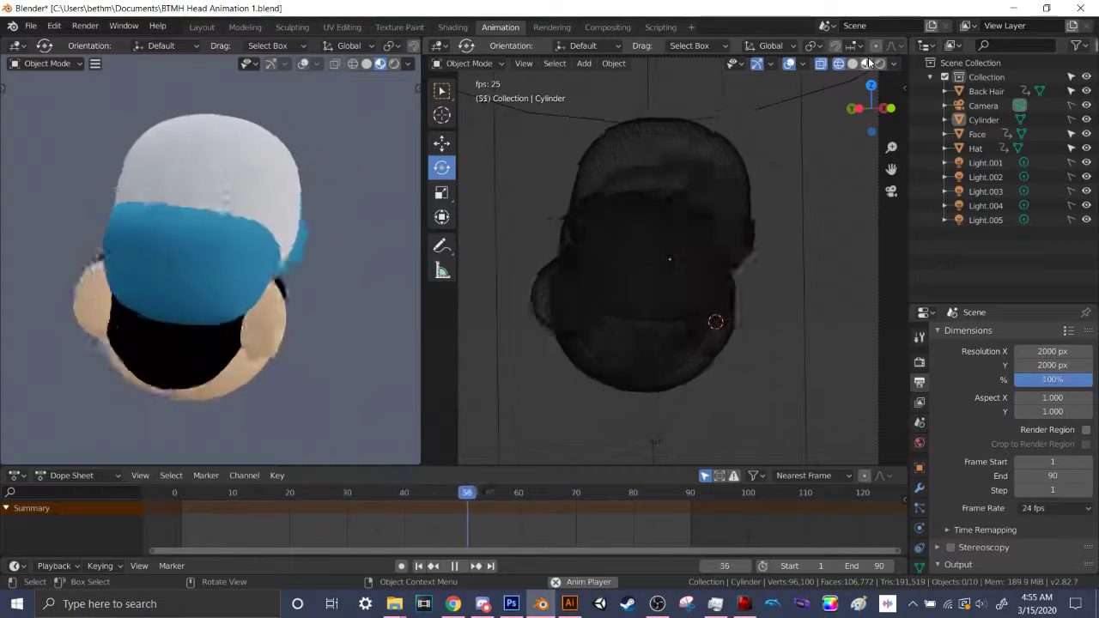
# Compare the playing head animation in Solid, Rendered and Wireframe shading, ending with the camera and lights viewed in Solid shading.
pyautogui.click(852, 64)
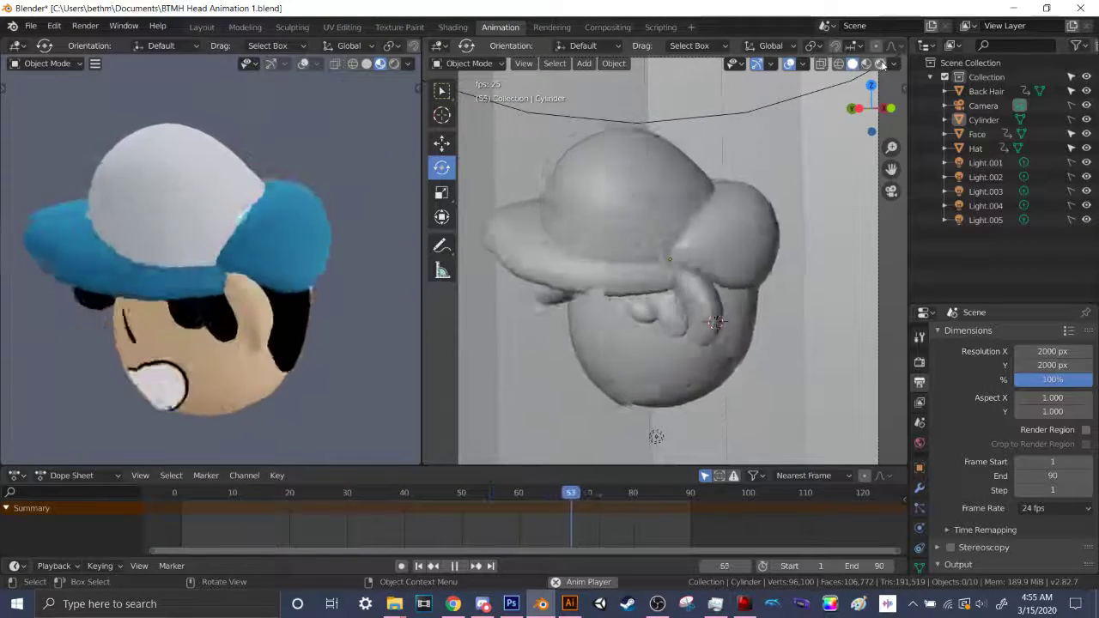
pyautogui.click(879, 64)
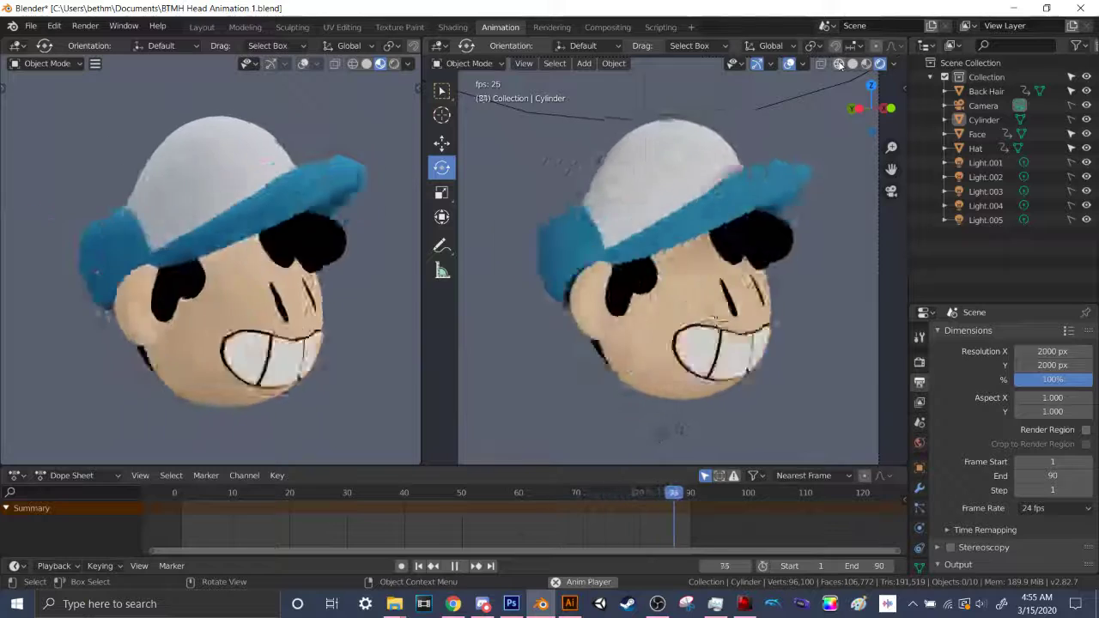
pyautogui.click(839, 64)
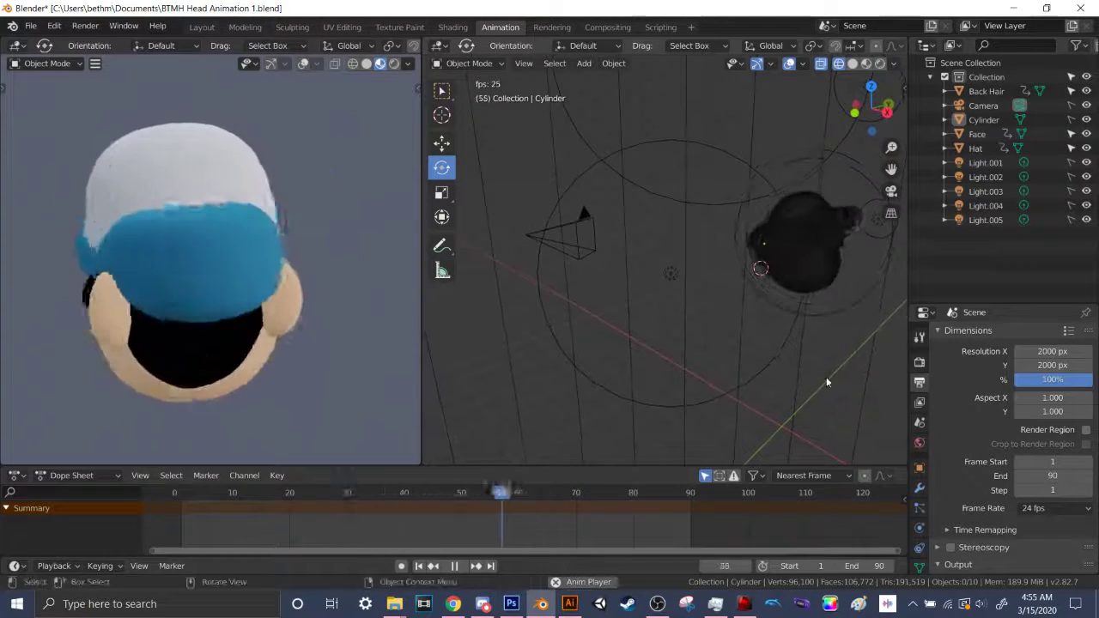
pyautogui.click(853, 63)
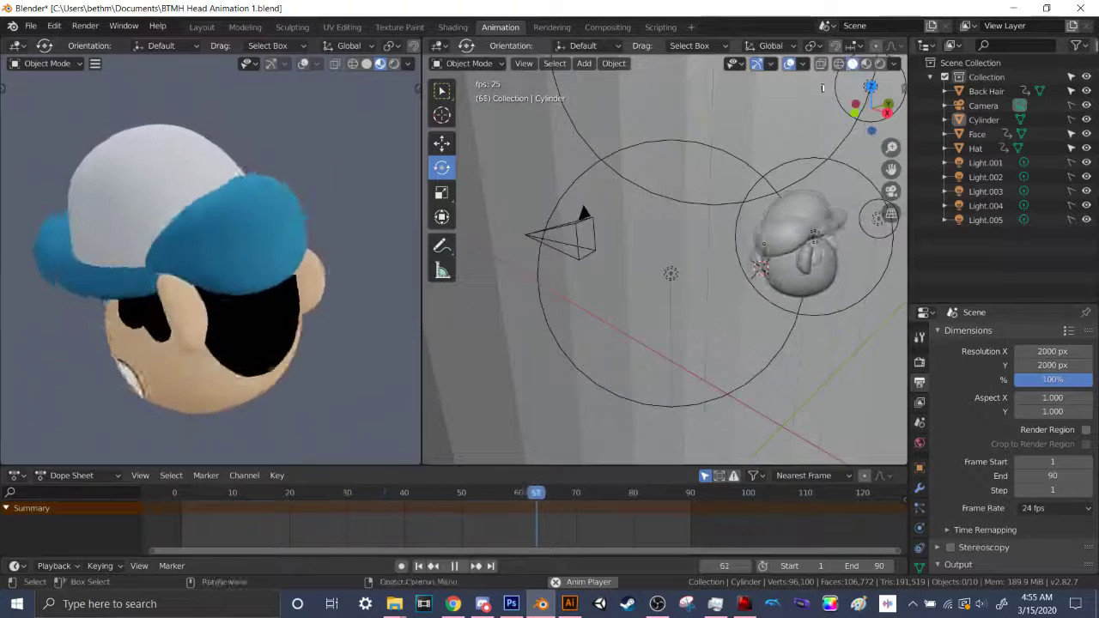
pyautogui.moveTo(775, 143); pyautogui.dragTo(859, 171, button='middle')
pyautogui.moveTo(868, 335); pyautogui.dragTo(773, 330, button='middle')
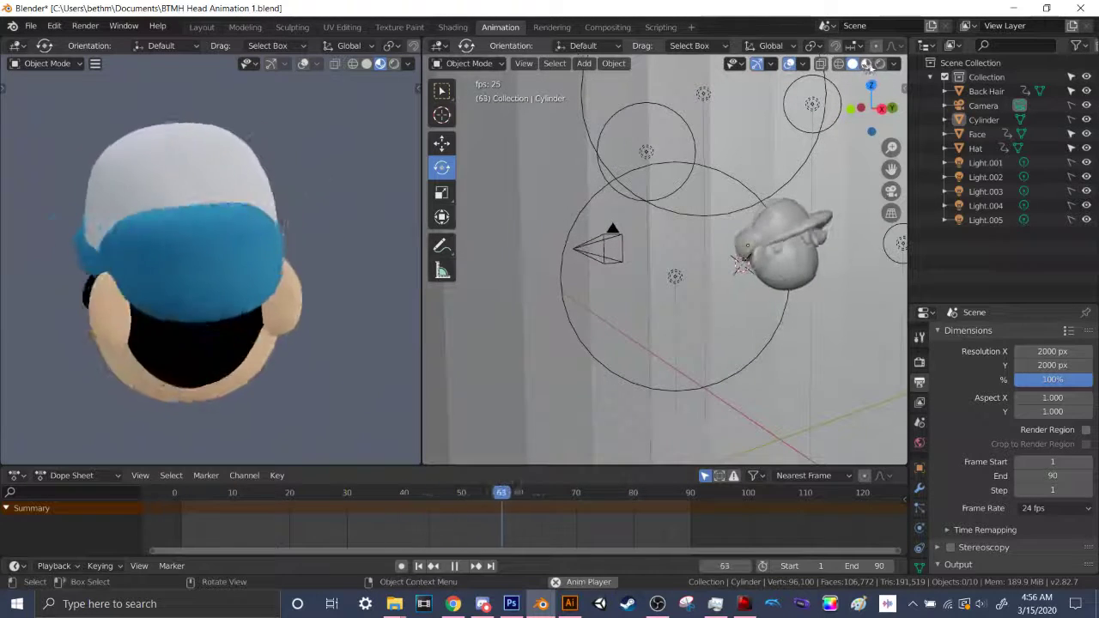
# Inspect the animated head's mesh from several sides in Wireframe shading.
pyautogui.click(839, 65)
pyautogui.moveTo(804, 344); pyautogui.dragTo(724, 349, button='middle')
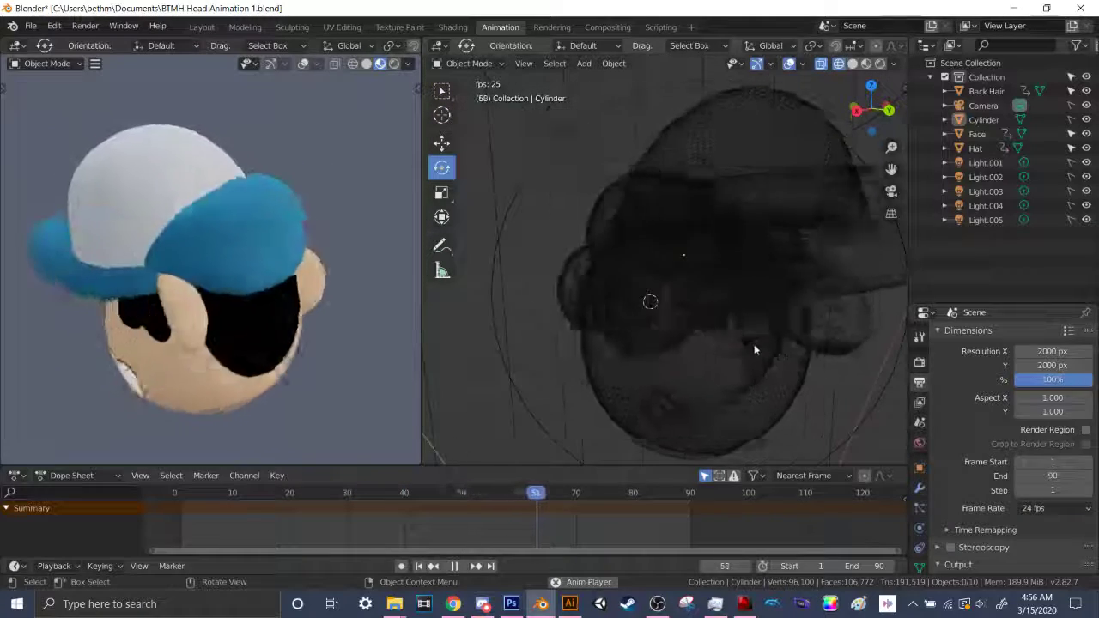
pyautogui.moveTo(790, 383); pyautogui.dragTo(899, 391, button='middle')
pyautogui.moveTo(829, 359); pyautogui.dragTo(686, 355, button='middle')
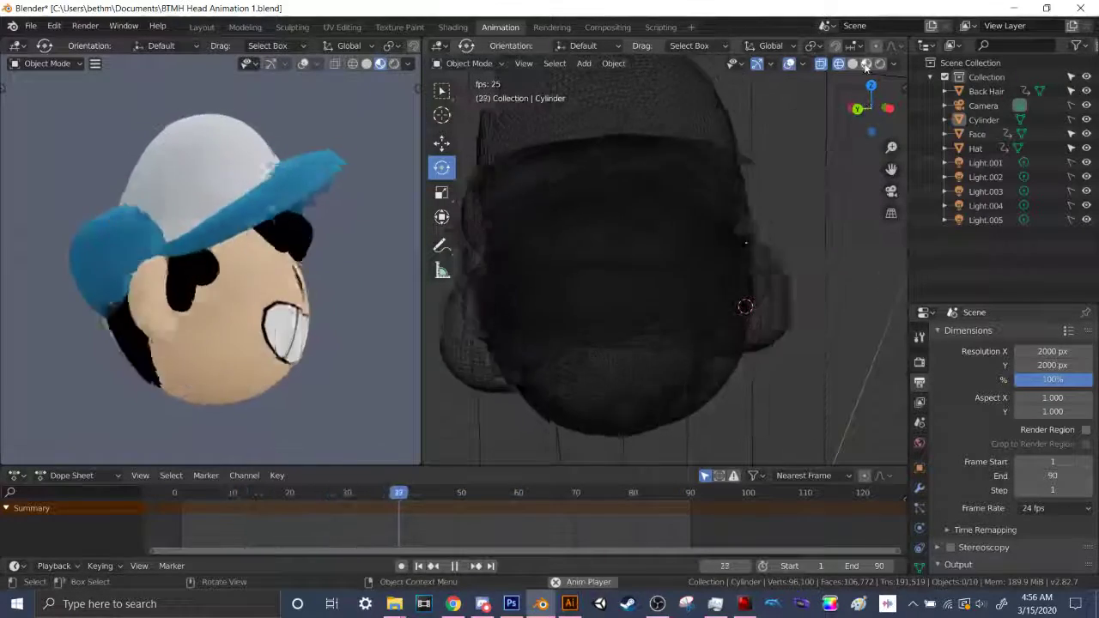
# Set the viewport to Material Preview shading, checking Solid first, and view the animated head from behind.
pyautogui.click(852, 64)
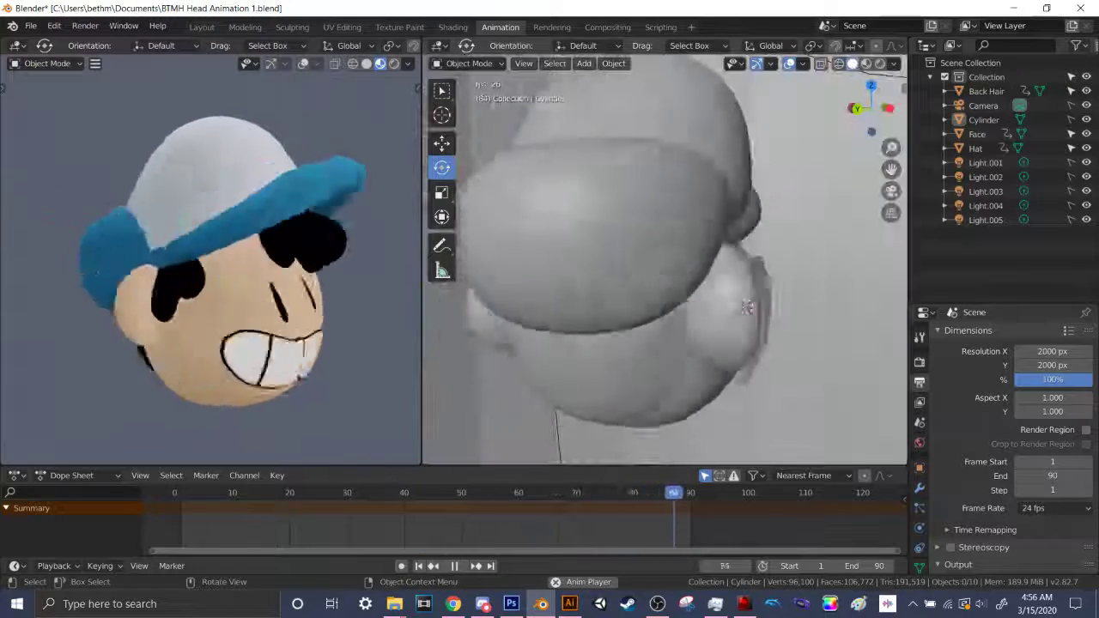
pyautogui.click(865, 64)
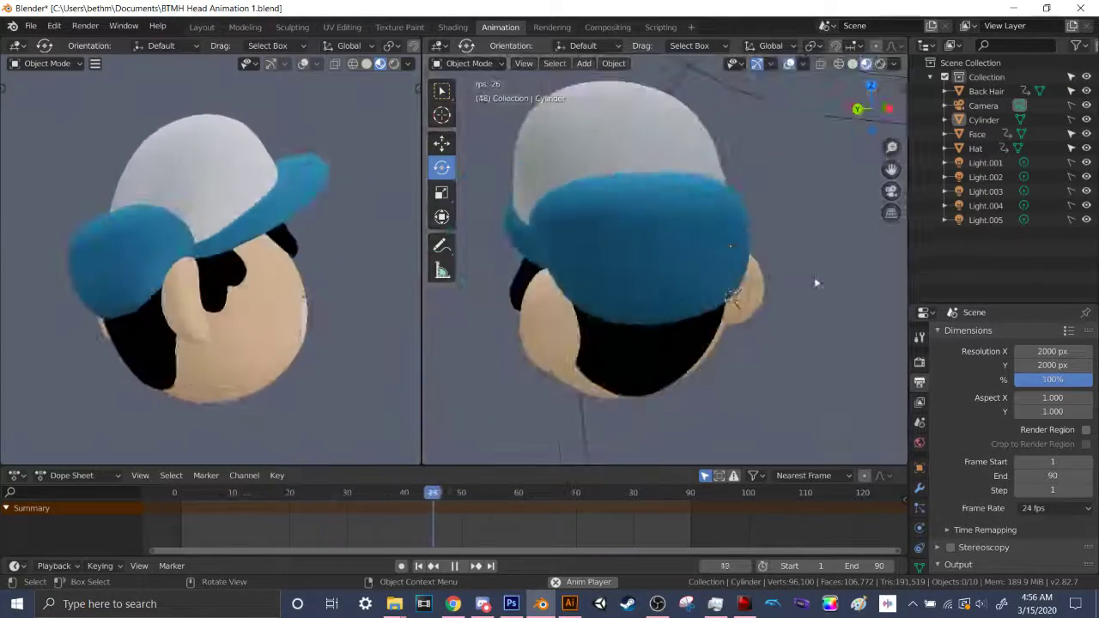
pyautogui.moveTo(816, 282); pyautogui.dragTo(775, 333, button='middle')
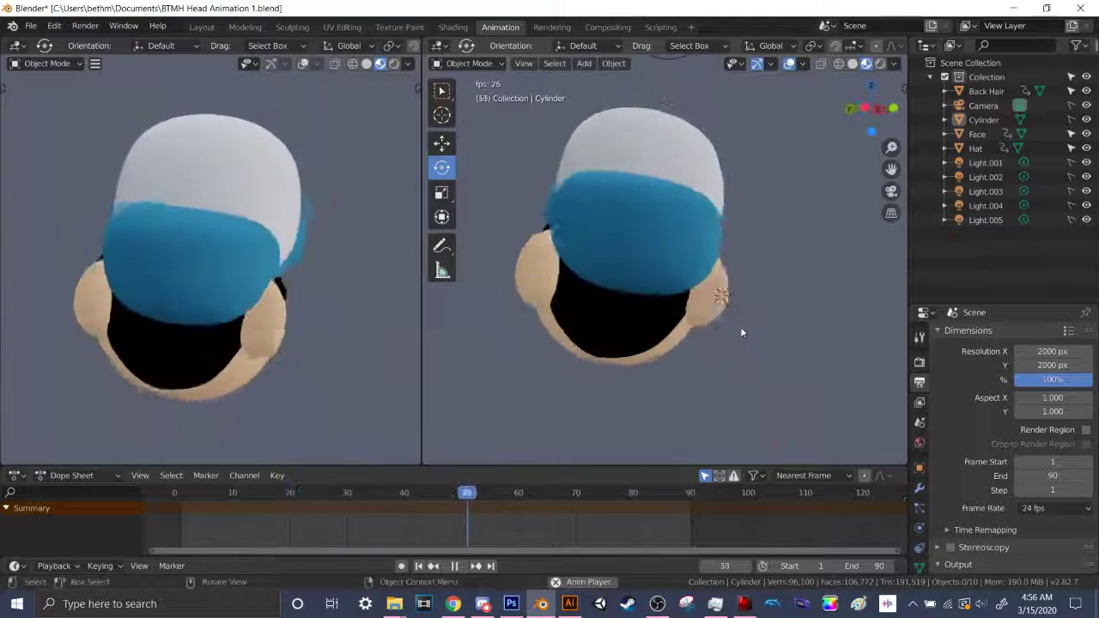
# Examine the playing head animation through the camera and from outside the camera frame.
pyautogui.press('KP_0')
pyautogui.scroll(-4, 702, 302)
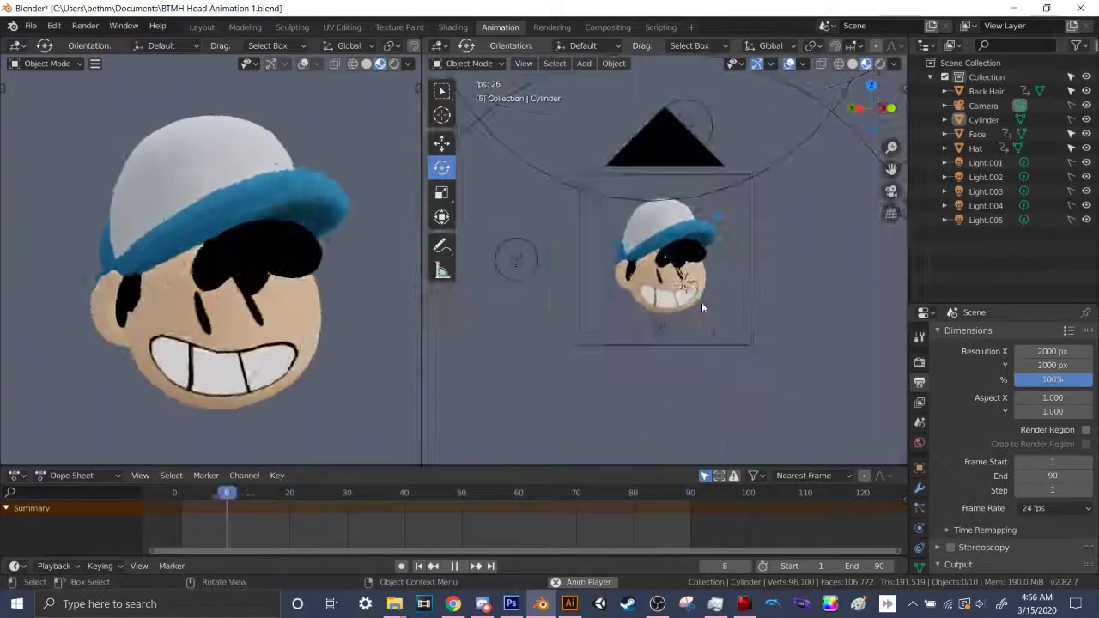
pyautogui.scroll(5, 702, 308)
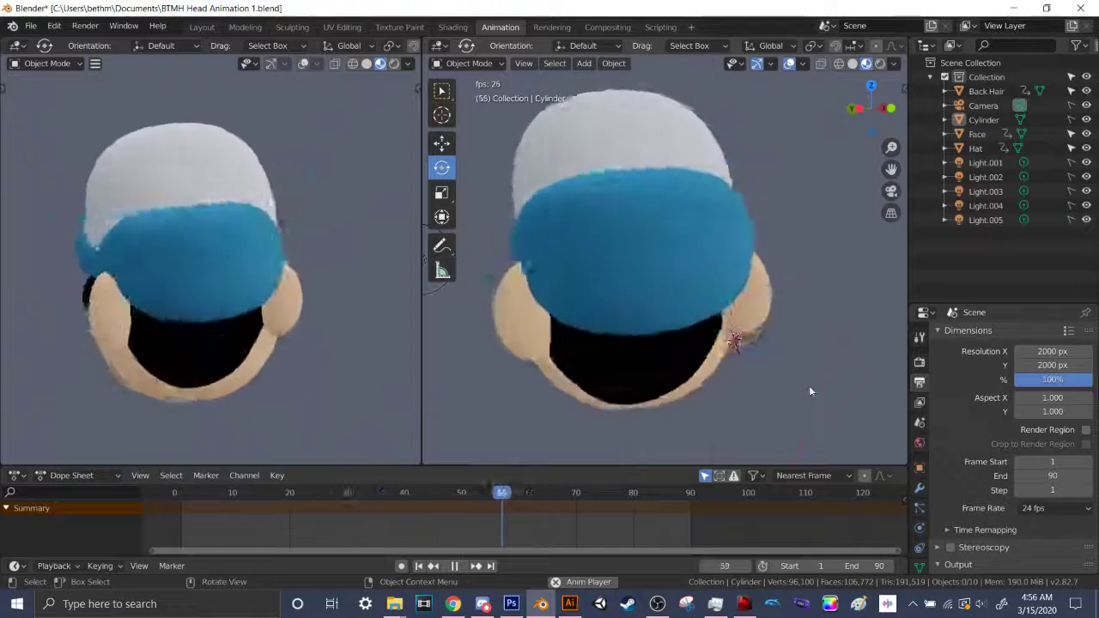
pyautogui.moveTo(810, 385)
pyautogui.mouseDown(button='middle')
pyautogui.moveTo(770, 393)
pyautogui.moveTo(772, 408)
pyautogui.moveTo(813, 399)
pyautogui.mouseUp(button='middle')
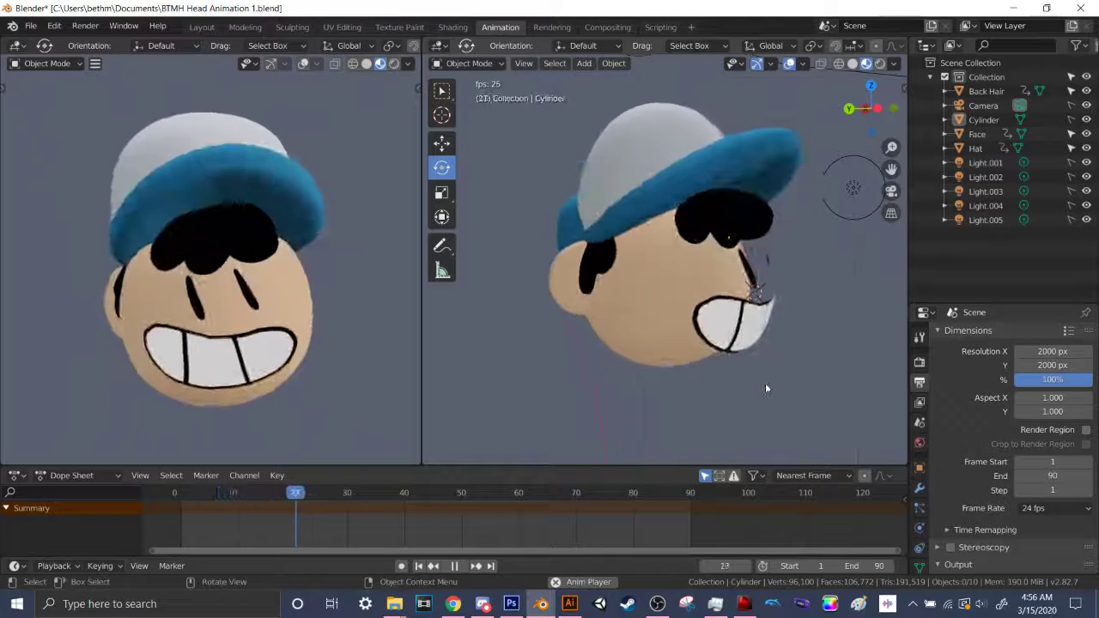
# Stop the playback and return the animation to frame 1.
pyautogui.press('space')
pyautogui.moveTo(407, 493); pyautogui.dragTo(182, 492)
pyautogui.press('space')
pyautogui.press('Escape')
# Step forward through the first frames while viewing the head from the side to examine the face features.
pyautogui.moveTo(543, 383); pyautogui.dragTo(865, 391, button='middle')
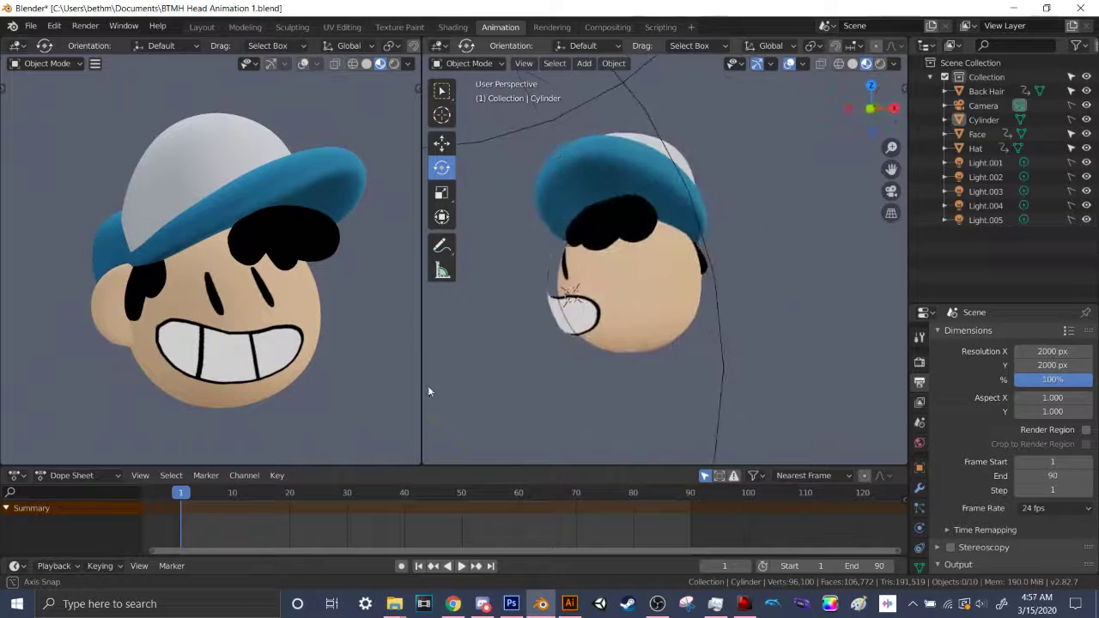
pyautogui.moveTo(456, 401); pyautogui.dragTo(566, 378, button='middle')
pyautogui.press('Right')
pyautogui.press('Right')
pyautogui.press('Right')
pyautogui.press('Right')
pyautogui.press('Right')
pyautogui.press('Right')
pyautogui.press('Right')
pyautogui.press('Right')
pyautogui.press('Right')
pyautogui.press('Right')
pyautogui.press('Right')
pyautogui.press('Right')
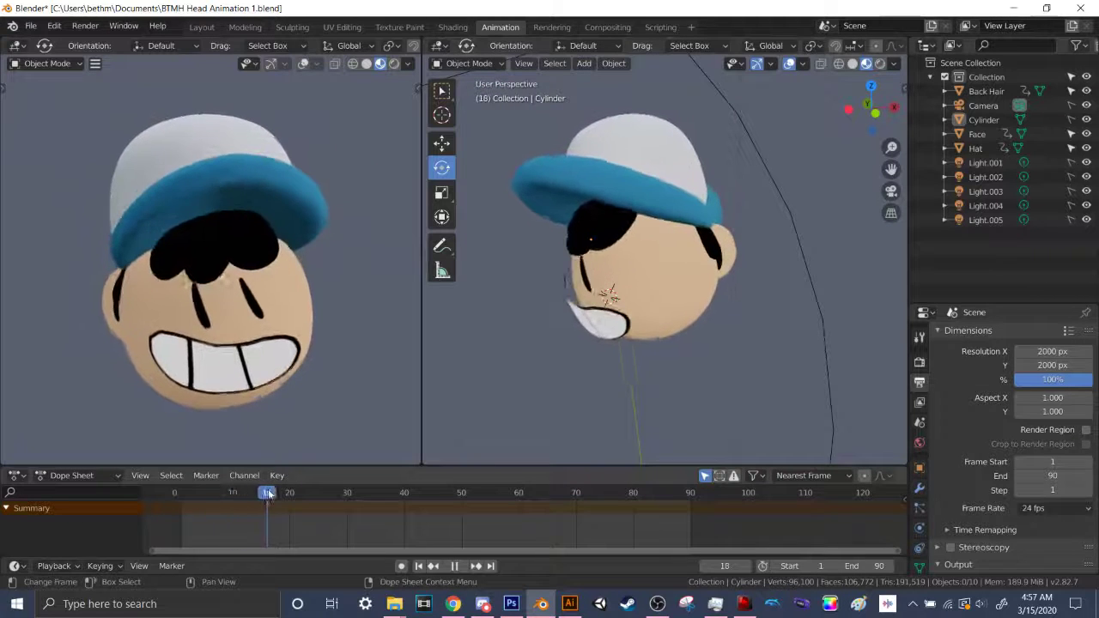
# Scrub the timeline to frame 52 and examine the head from the side hidden from the camera.
pyautogui.moveTo(316, 494); pyautogui.dragTo(474, 498)
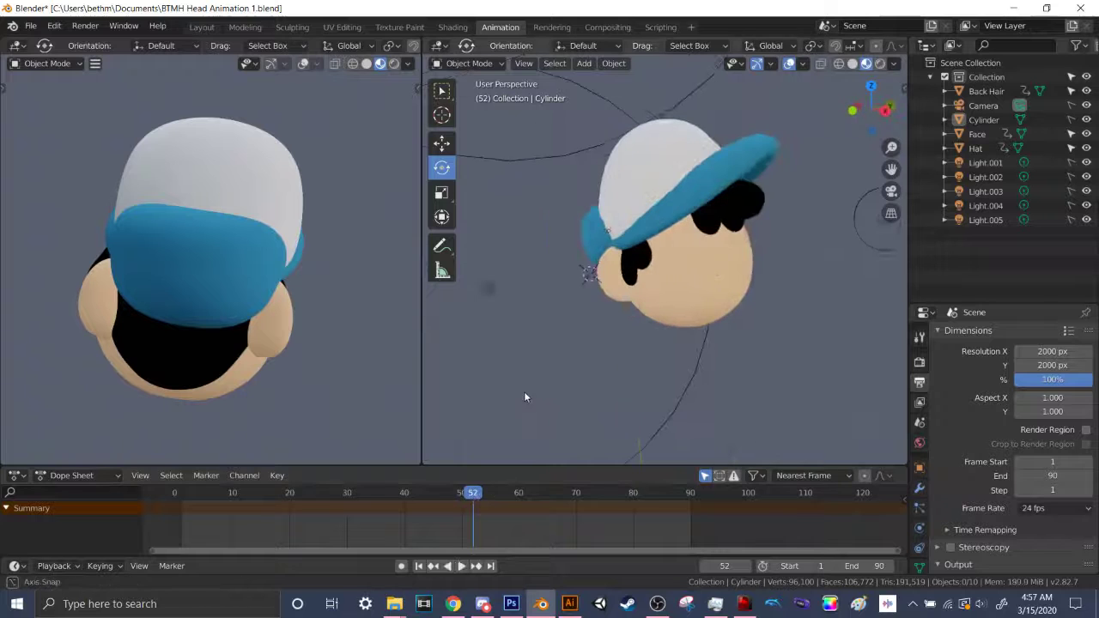
pyautogui.moveTo(526, 397); pyautogui.dragTo(445, 407, button='middle')
pyautogui.moveTo(891, 405); pyautogui.dragTo(838, 384, button='middle')
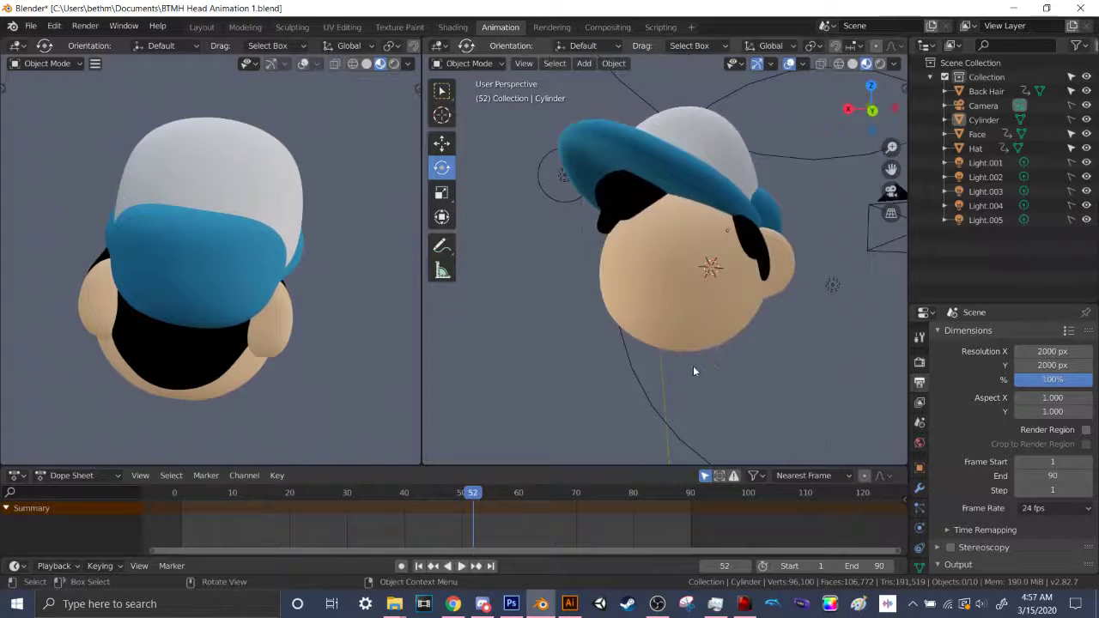
pyautogui.scroll(-4, 726, 356)
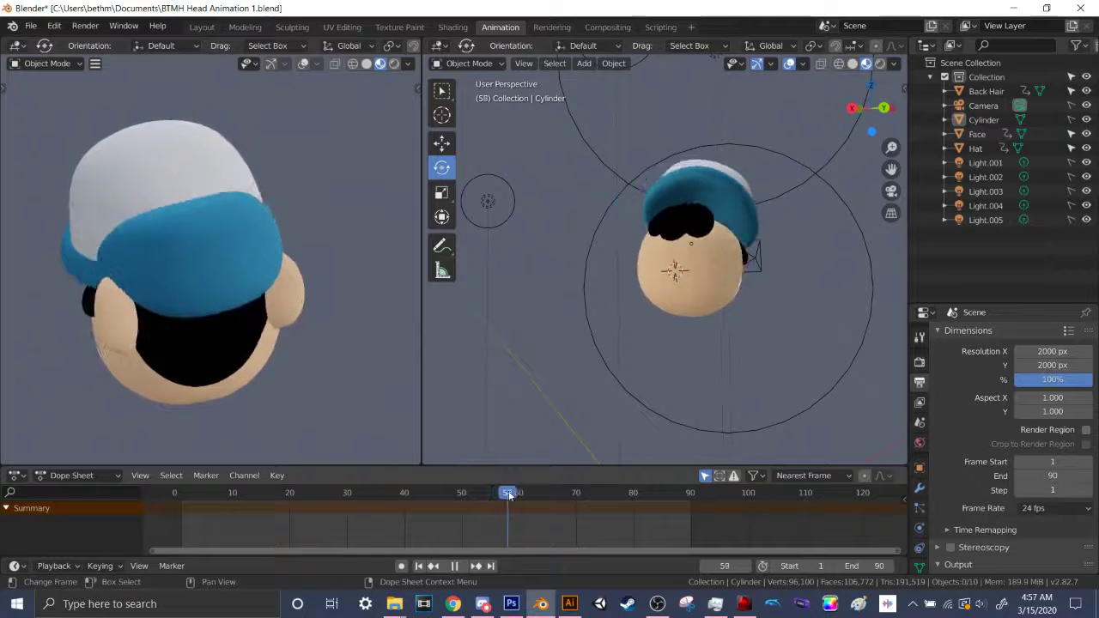
# Examine the head around frame 59 from different angles, alternating short playback with pauses.
pyautogui.press('space')
pyautogui.moveTo(614, 421); pyautogui.dragTo(686, 422, button='middle')
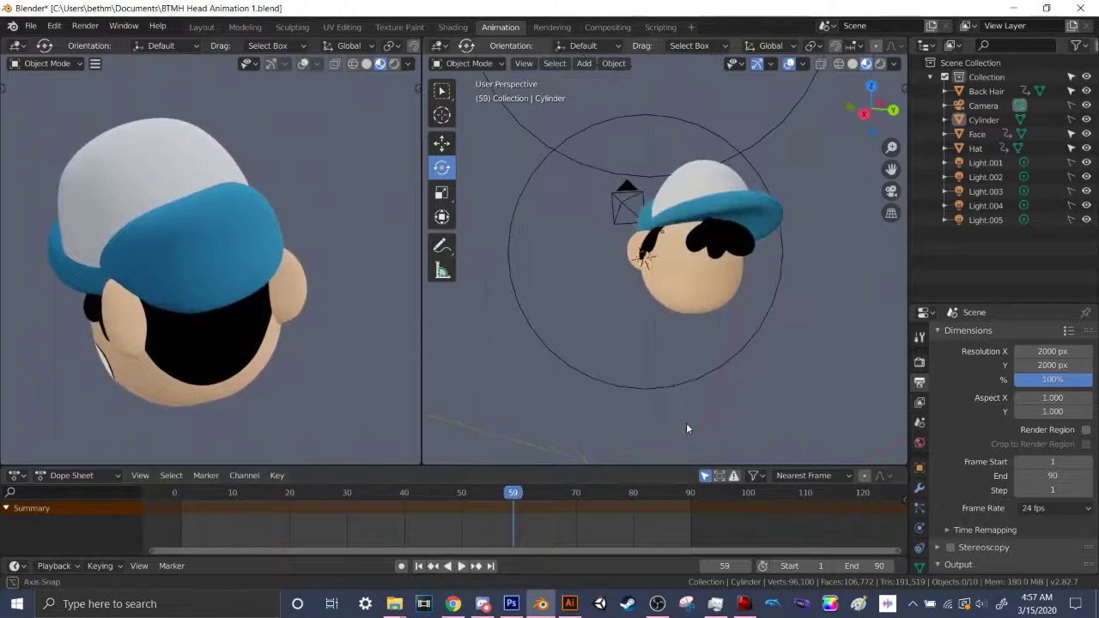
pyautogui.click(510, 492)
pyautogui.press('space')
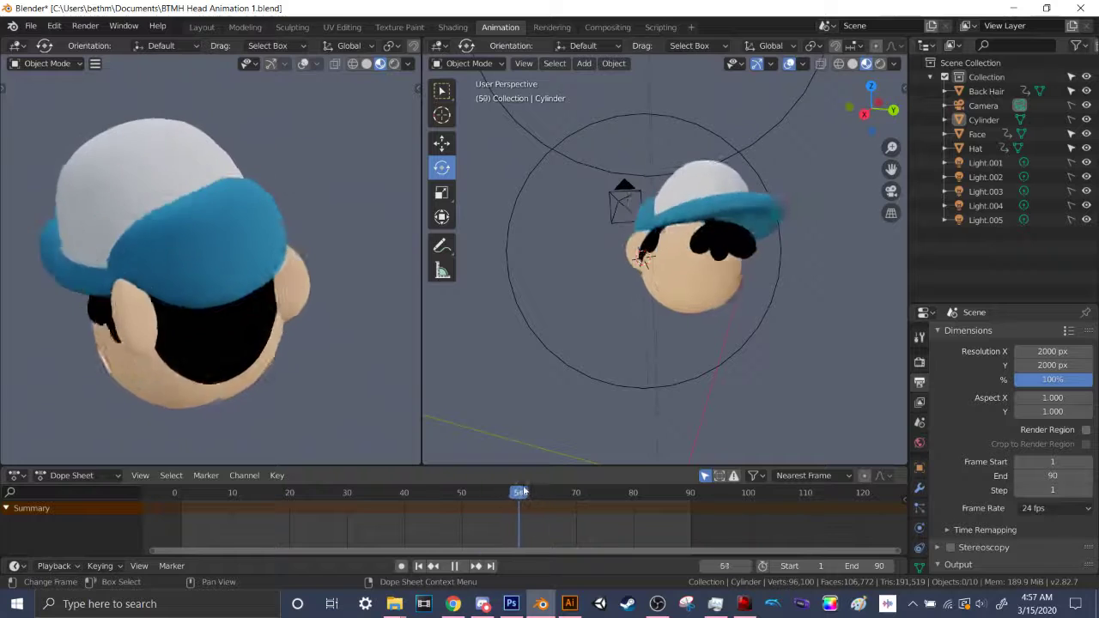
pyautogui.press('space')
pyautogui.moveTo(607, 439); pyautogui.dragTo(584, 446, button='middle')
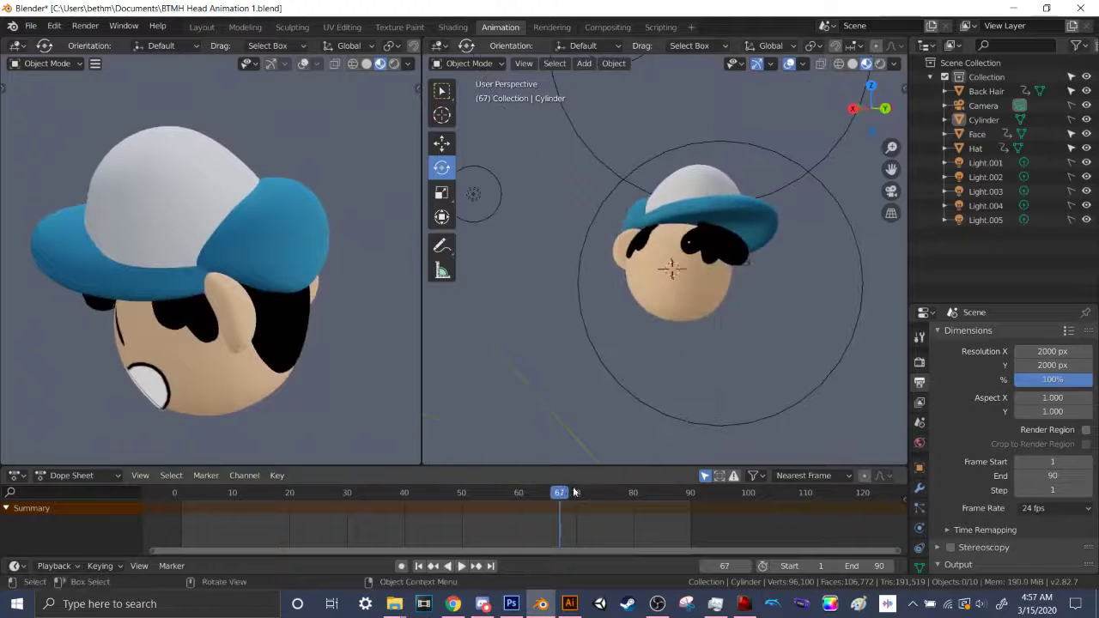
# Advance the animation from frame 67 to frame 81, checking how the face features move away from the head.
pyautogui.press('space')
pyautogui.press('space')
pyautogui.moveTo(669, 425); pyautogui.dragTo(649, 409, button='middle')
pyautogui.press('space')
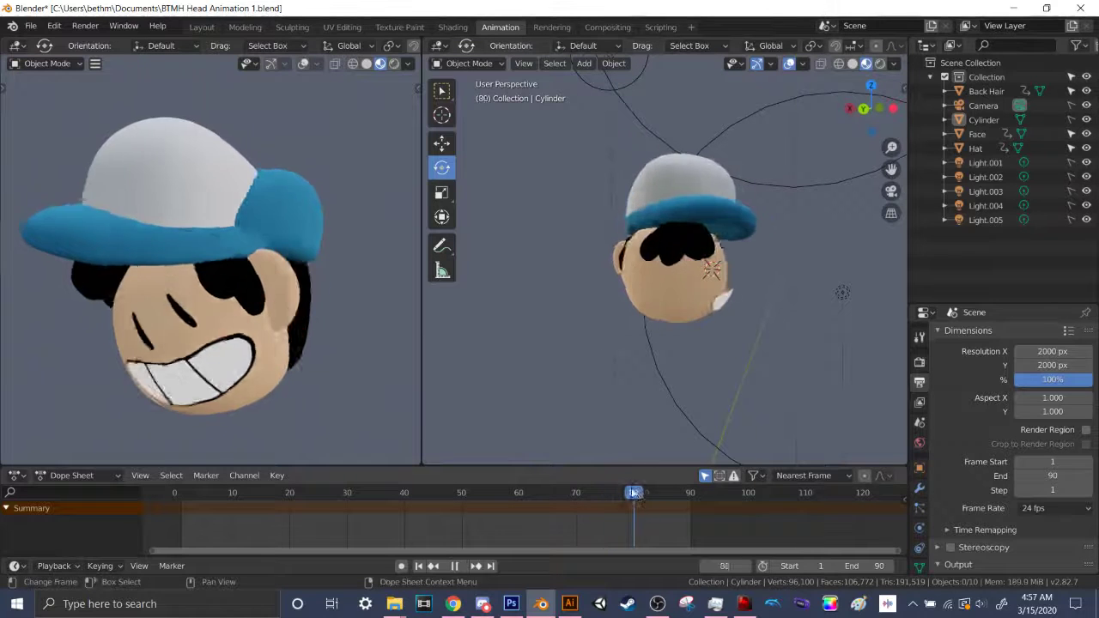
pyautogui.click(640, 493)
pyautogui.press('space')
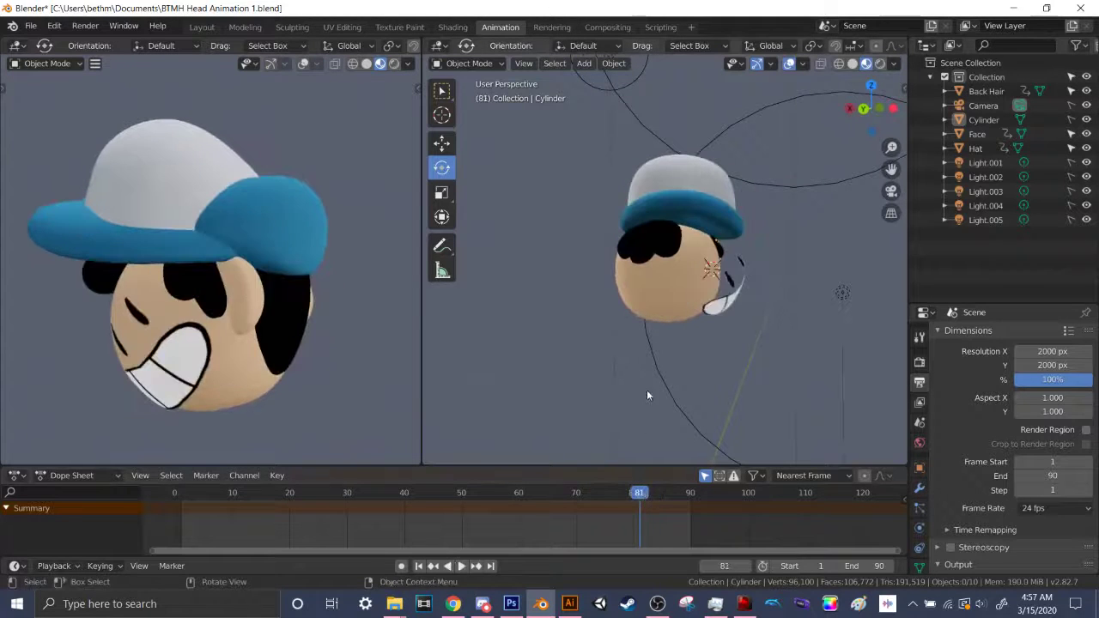
# Scrub back from frame 81, replay the animation and watch the head from several angles around it.
pyautogui.moveTo(646, 390); pyautogui.dragTo(662, 365, button='middle')
pyautogui.moveTo(639, 492); pyautogui.dragTo(405, 474)
pyautogui.press('space')
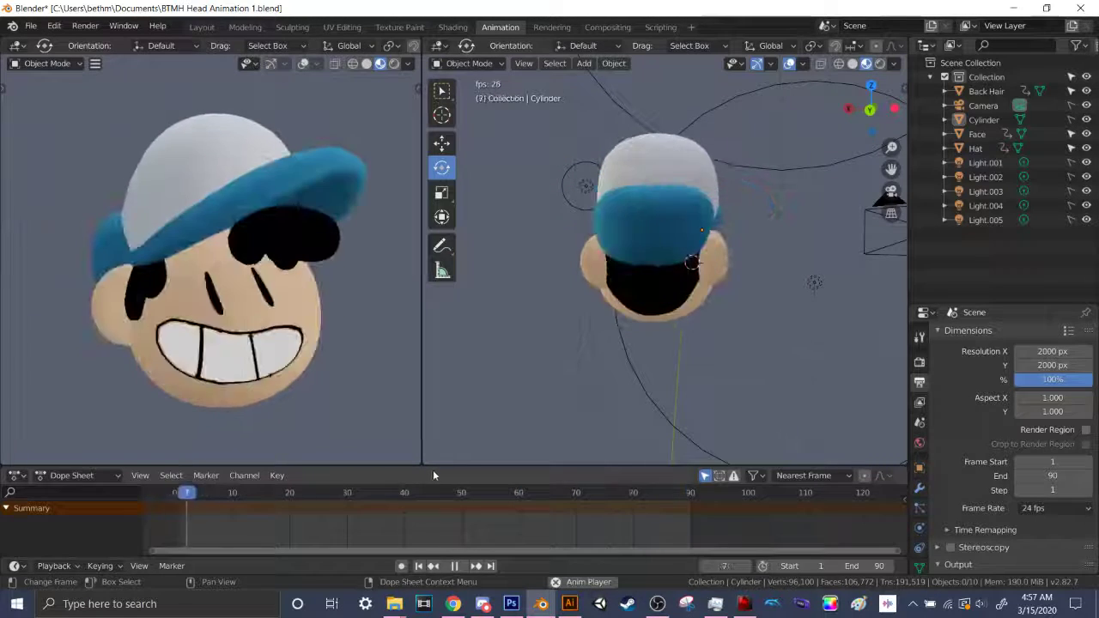
pyautogui.moveTo(589, 386); pyautogui.dragTo(891, 384, button='middle')
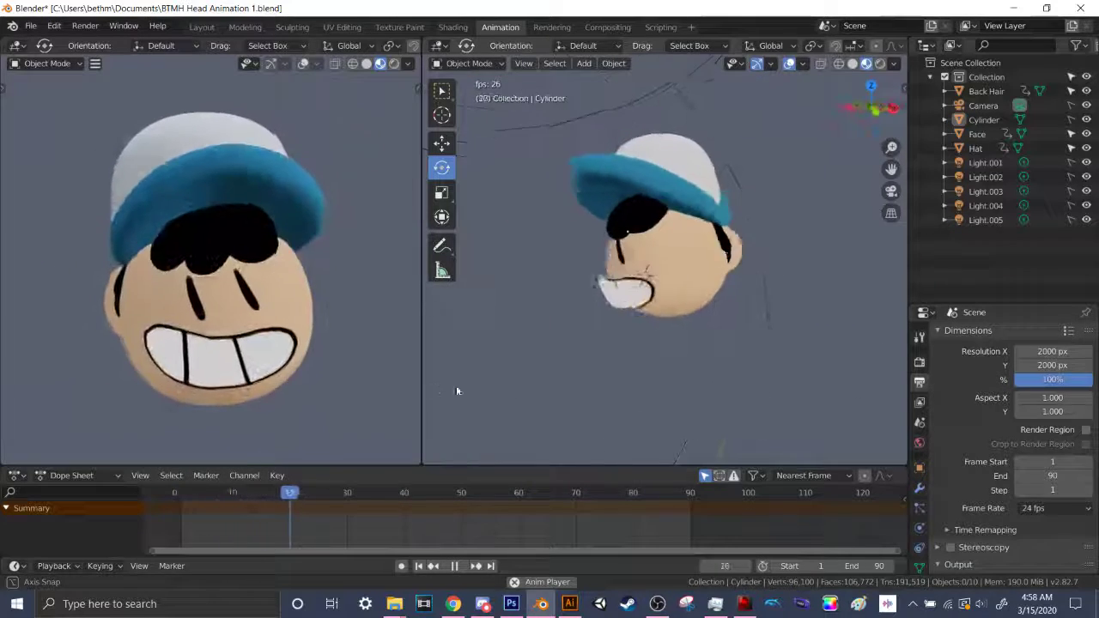
pyautogui.moveTo(457, 390); pyautogui.dragTo(752, 371, button='middle')
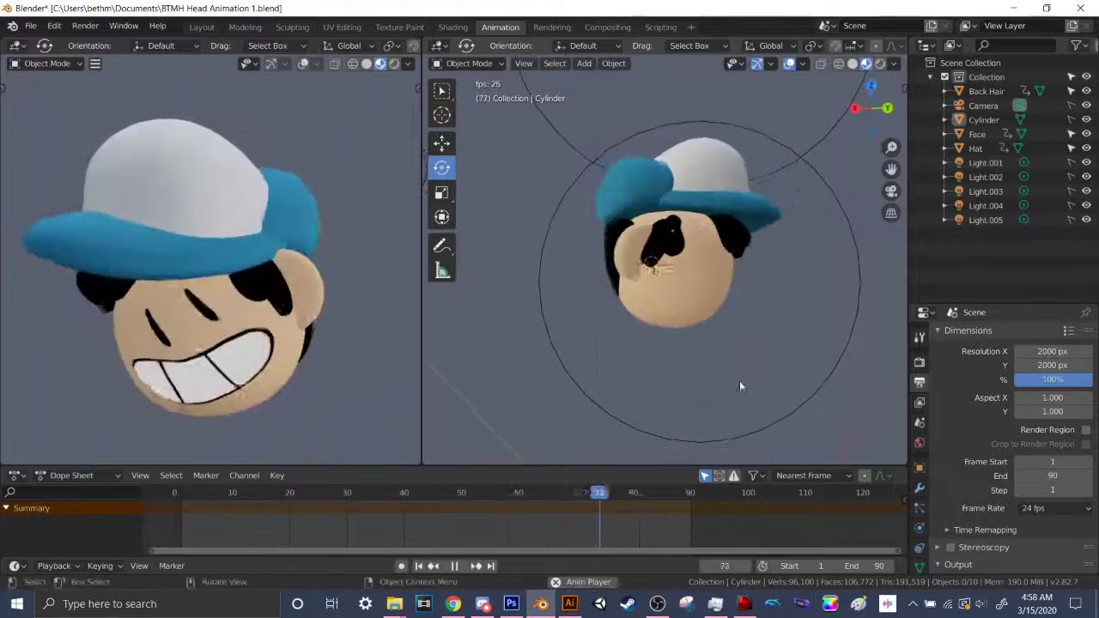
pyautogui.moveTo(685, 384); pyautogui.dragTo(552, 330, button='middle')
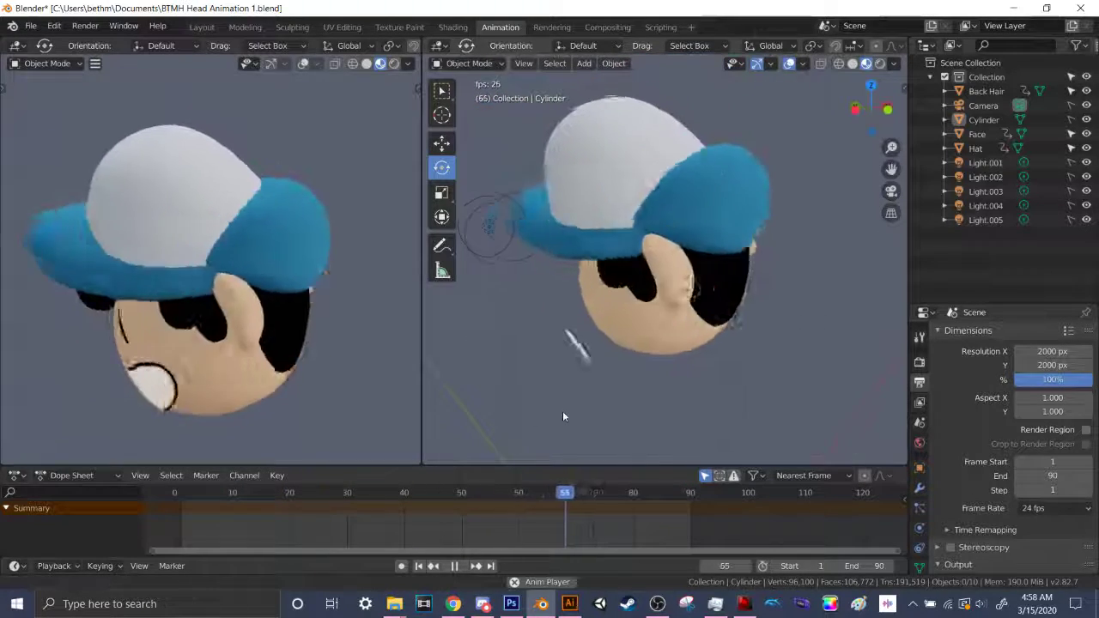
# Stop the playback and return the viewport to the camera view.
pyautogui.press('space')
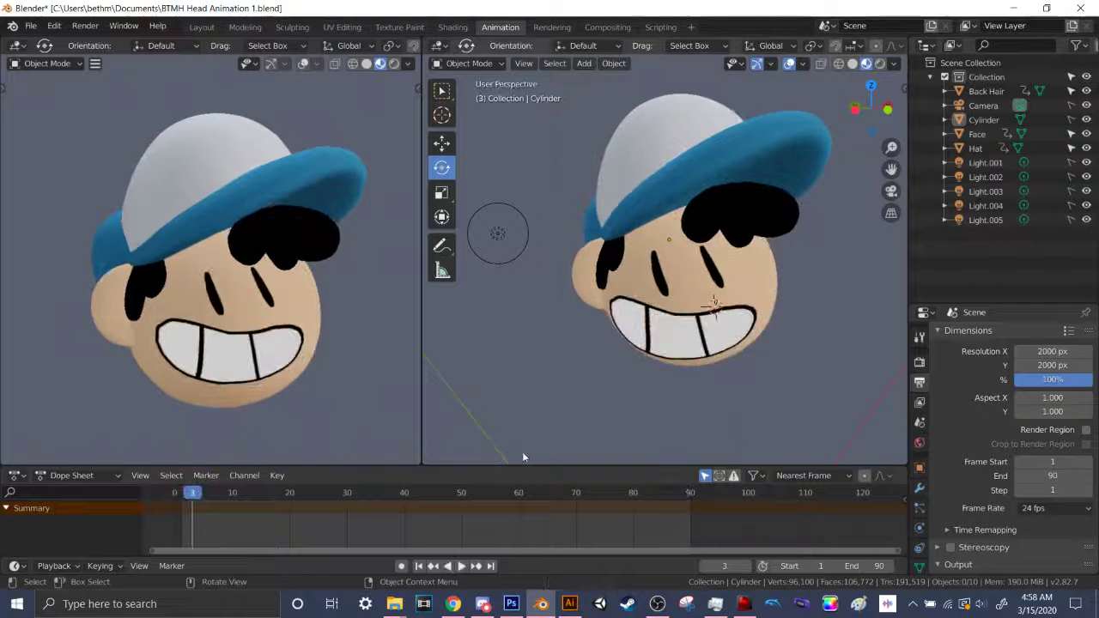
pyautogui.press('KP_0')
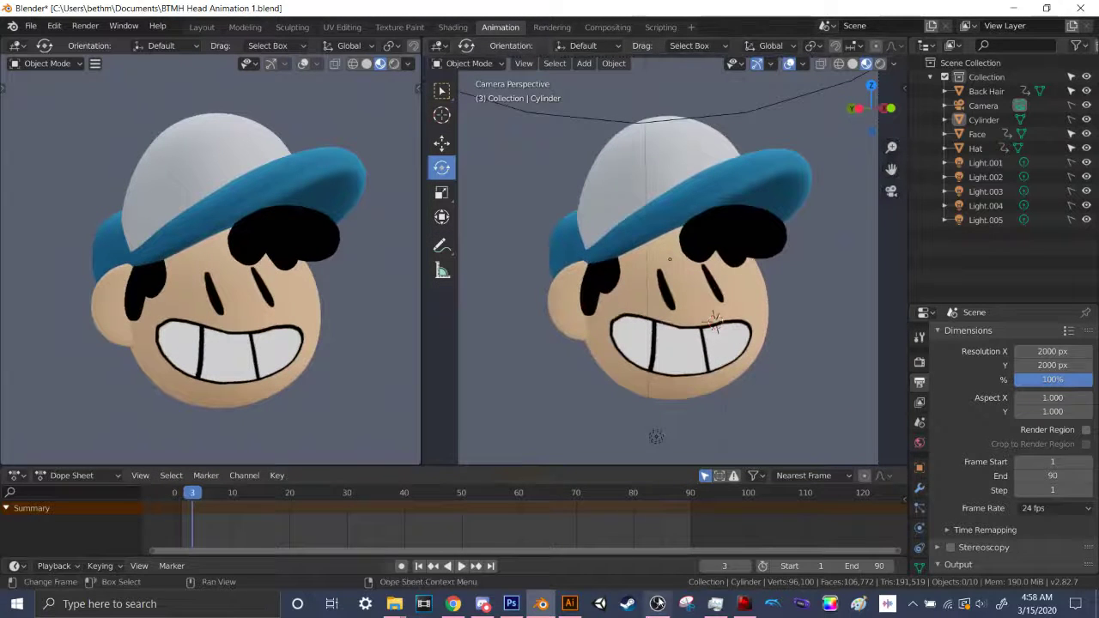
pyautogui.click(667, 603)
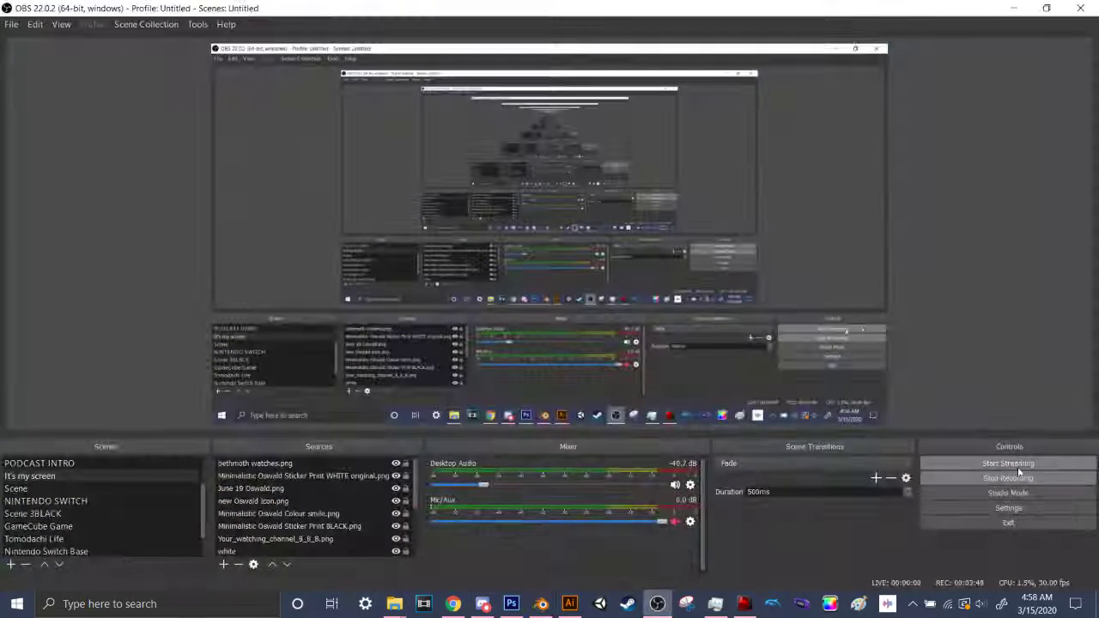